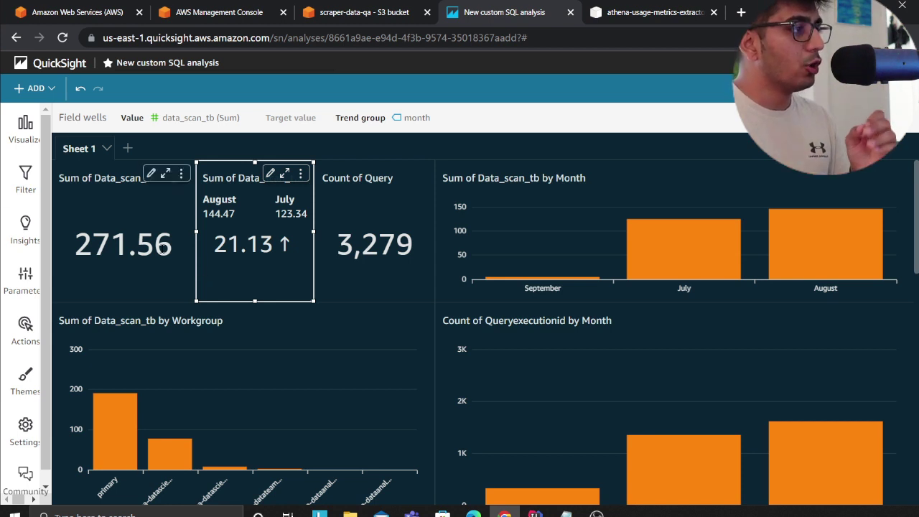
pyautogui.click(176, 261)
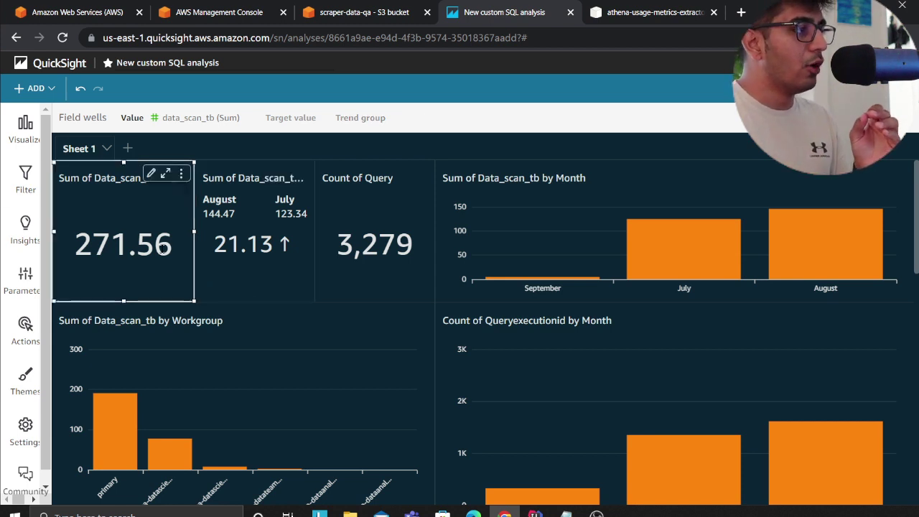
pyautogui.click(243, 250)
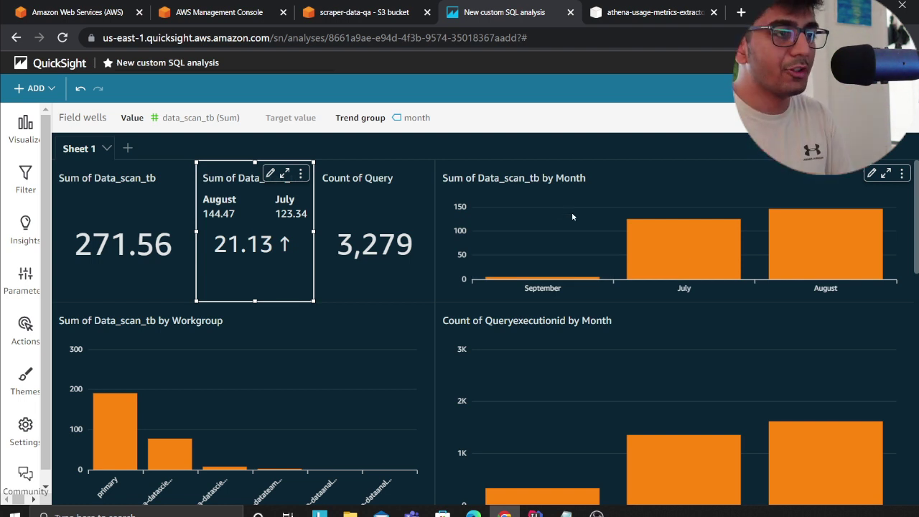
pyautogui.moveTo(651, 238)
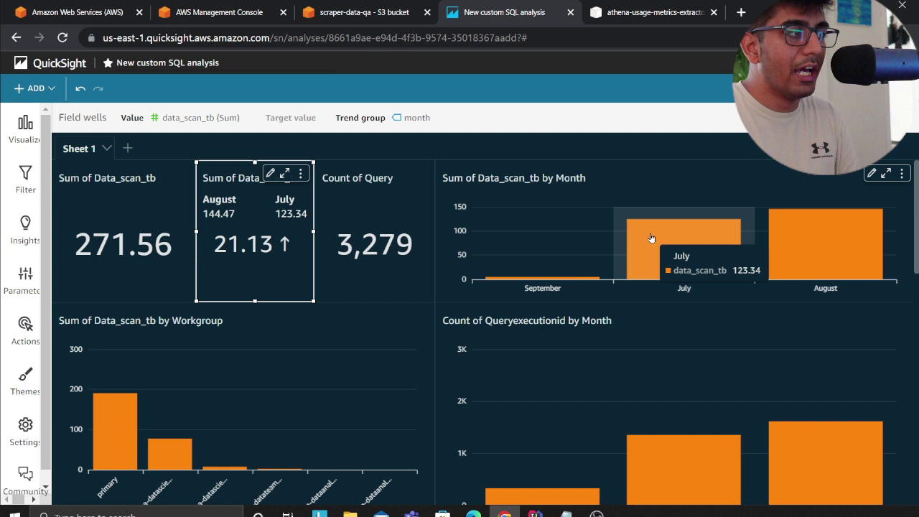
pyautogui.moveTo(809, 235)
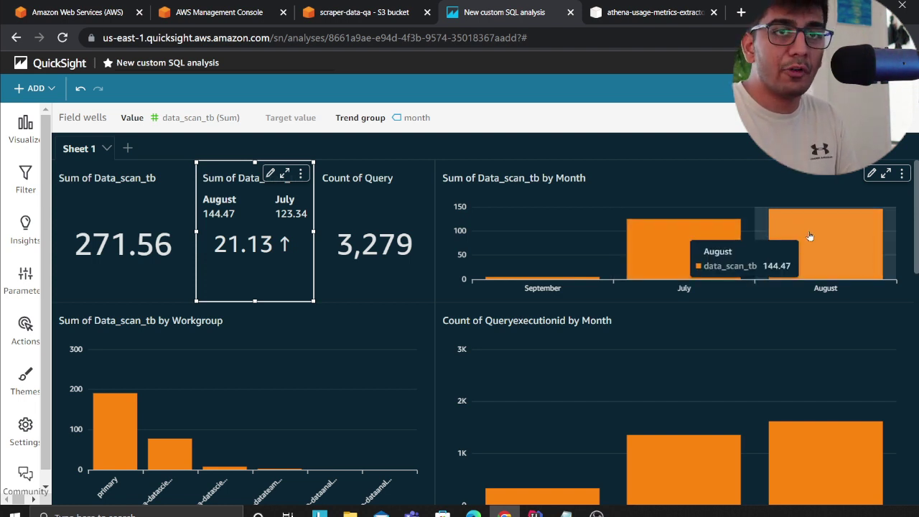
# Read the month and workgroup bar tooltips: 1,613 August queries, primary workgroup scanning 125.94 TB
pyautogui.scroll(-2, 790, 233)
pyautogui.moveTo(111, 313)
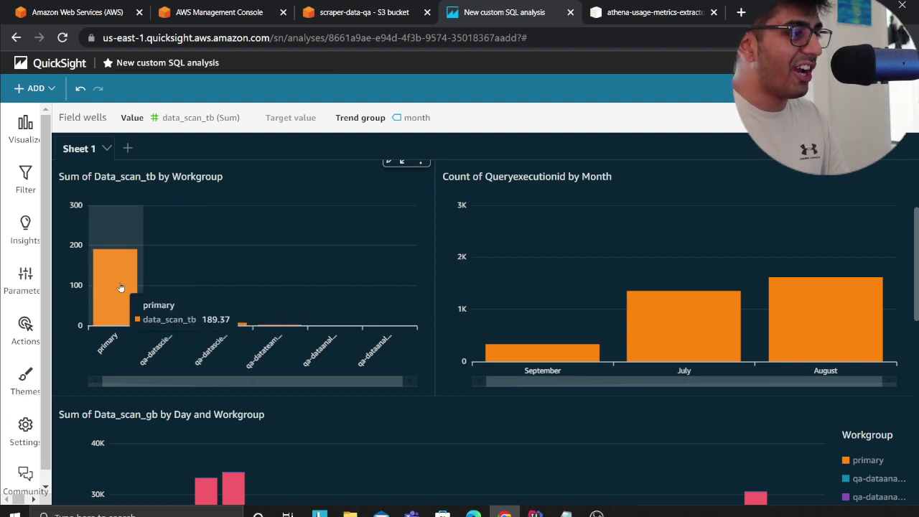
pyautogui.moveTo(164, 313)
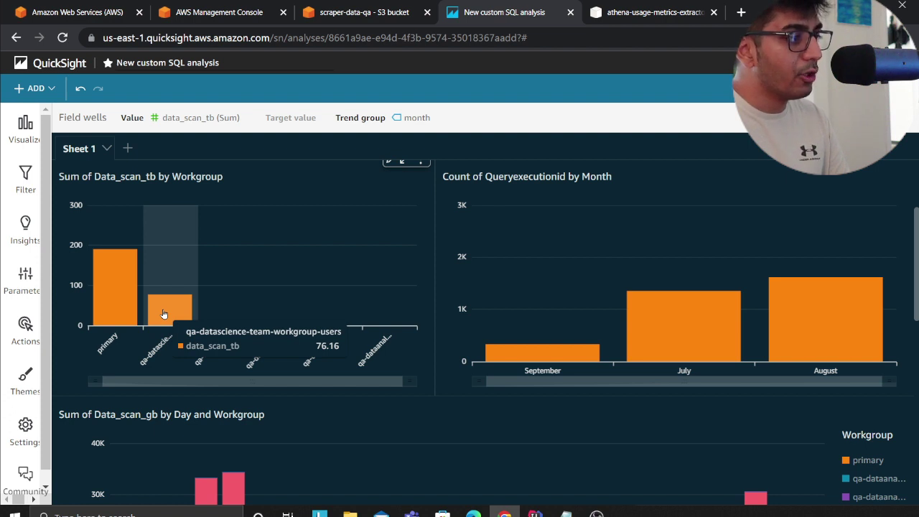
pyautogui.moveTo(214, 322)
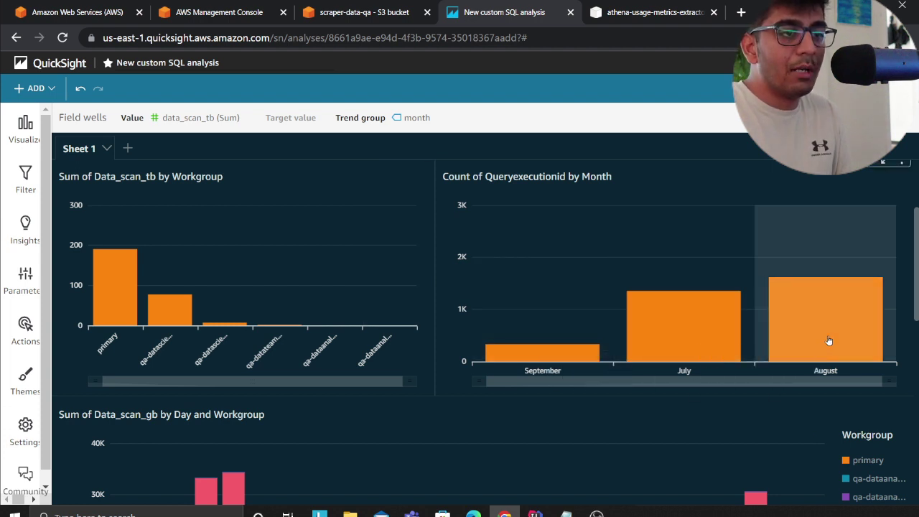
pyautogui.moveTo(828, 340)
pyautogui.moveTo(699, 338)
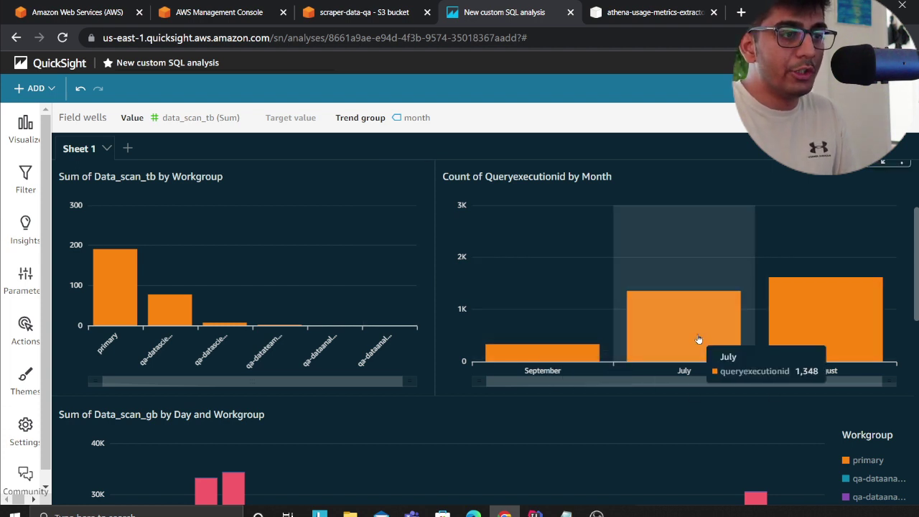
pyautogui.moveTo(807, 331)
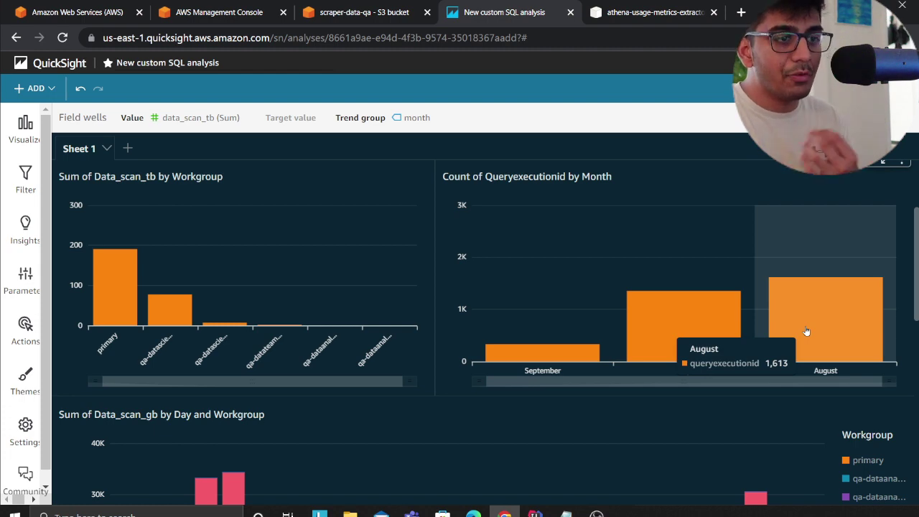
pyautogui.scroll(-8, 806, 331)
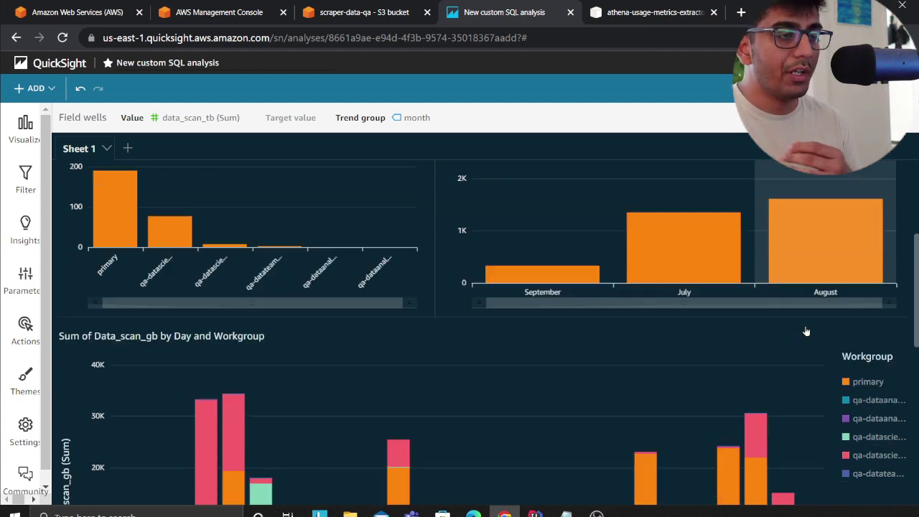
pyautogui.scroll(4, 806, 326)
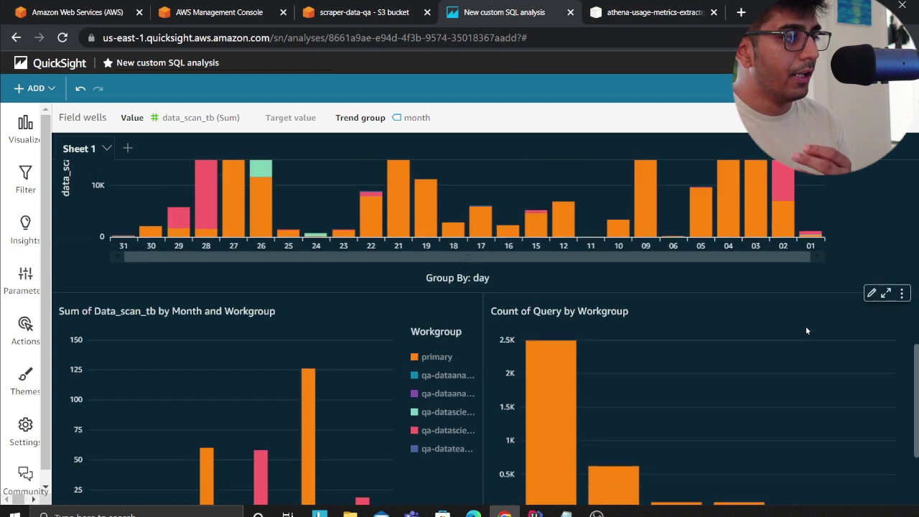
pyautogui.scroll(-4, 806, 326)
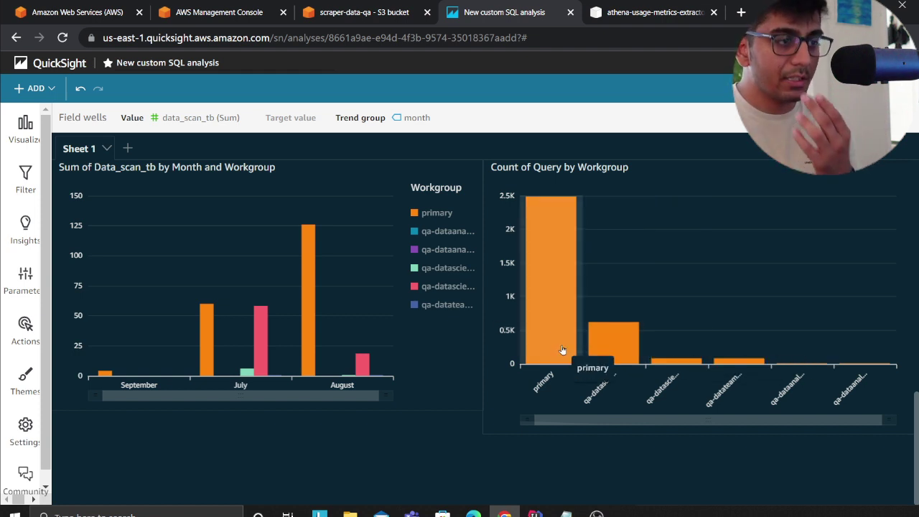
# Inspect the fields of the Count of Query by Workgroup and Month-and-Workgroup charts, then scroll up
pyautogui.click(614, 352)
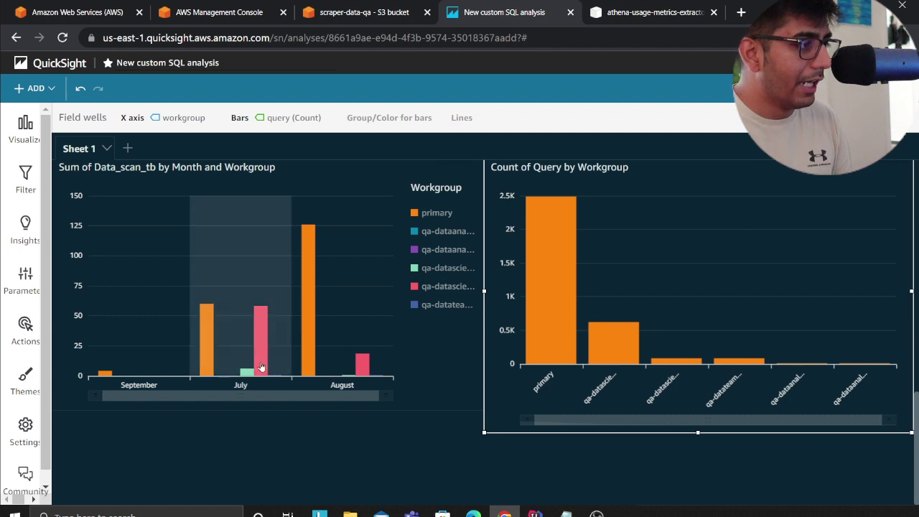
pyautogui.moveTo(258, 337)
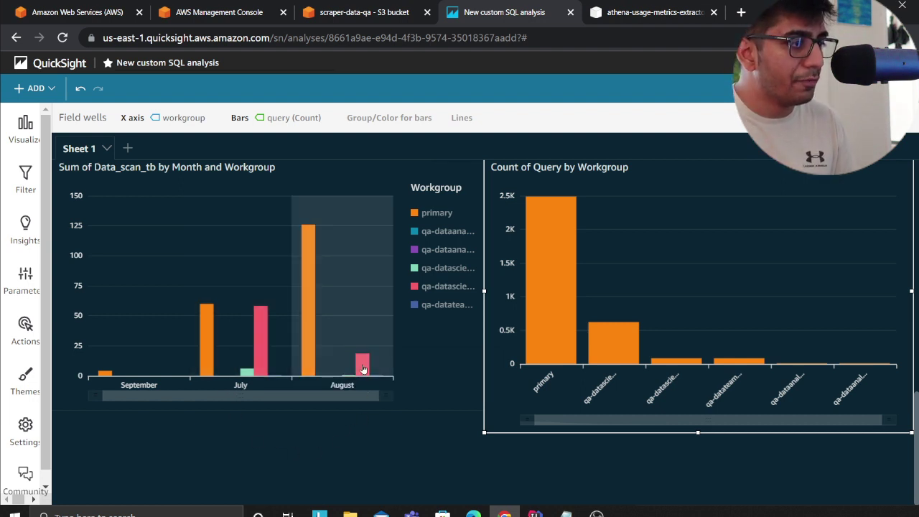
pyautogui.click(364, 368)
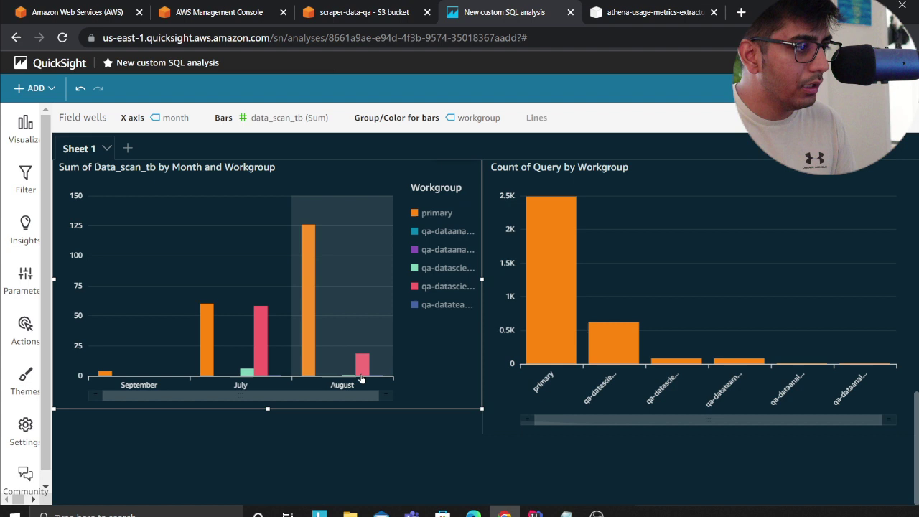
pyautogui.moveTo(362, 373)
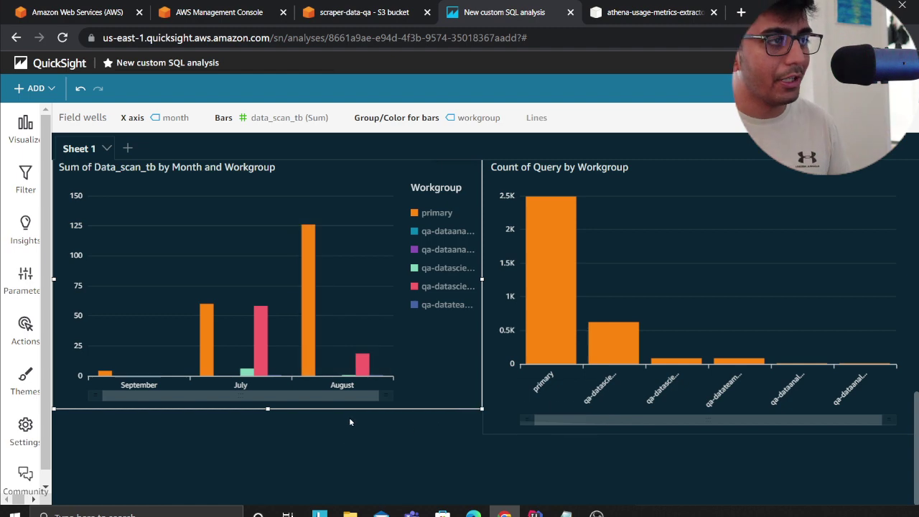
pyautogui.scroll(10, 360, 417)
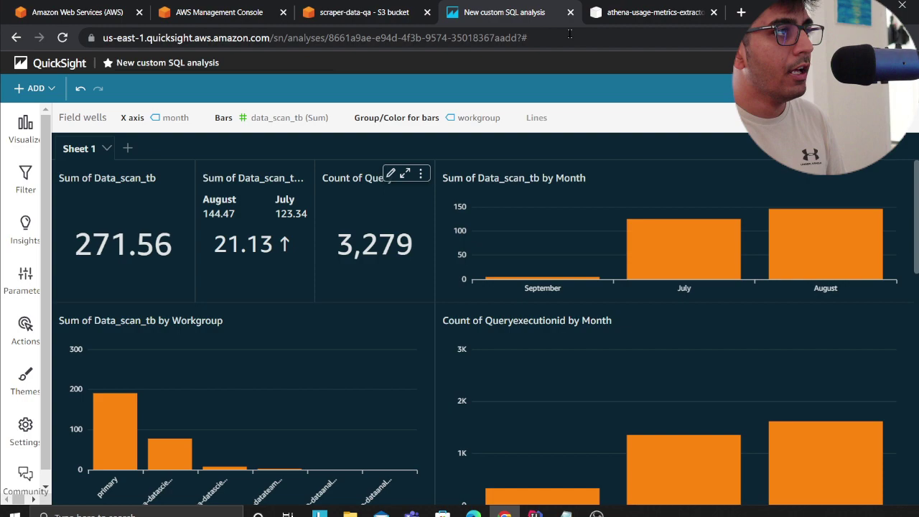
# Bring up the athena-usage-metrics-extractor PyPI page at its Usage code example
pyautogui.click(628, 12)
pyautogui.scroll(5, 580, 230)
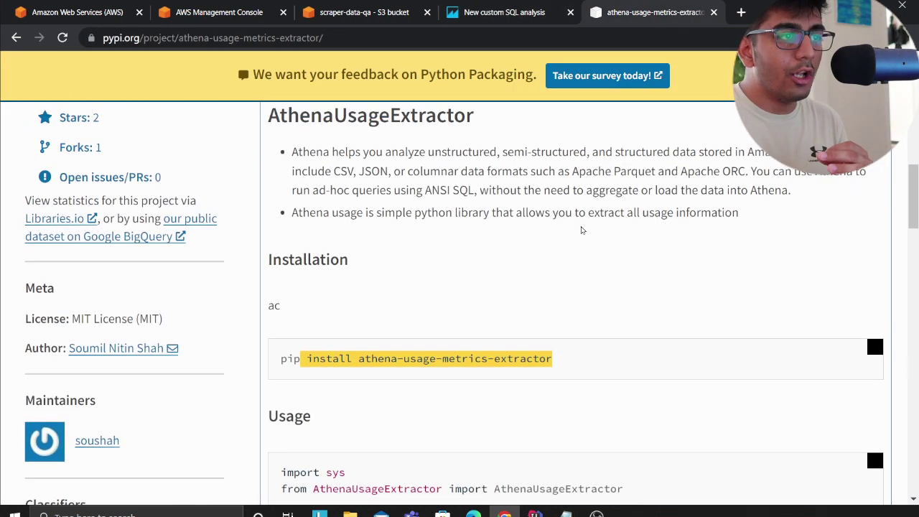
pyautogui.scroll(2, 583, 230)
pyautogui.scroll(10, 582, 233)
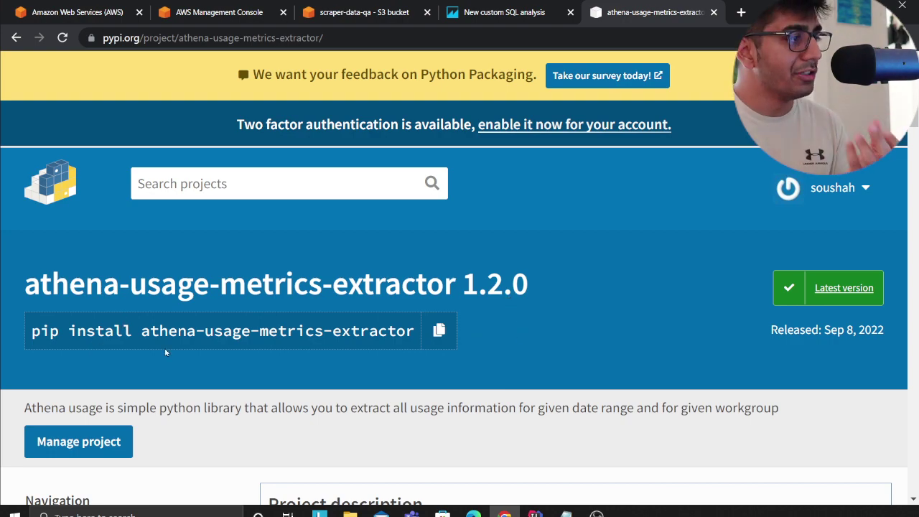
pyautogui.scroll(-15, 497, 291)
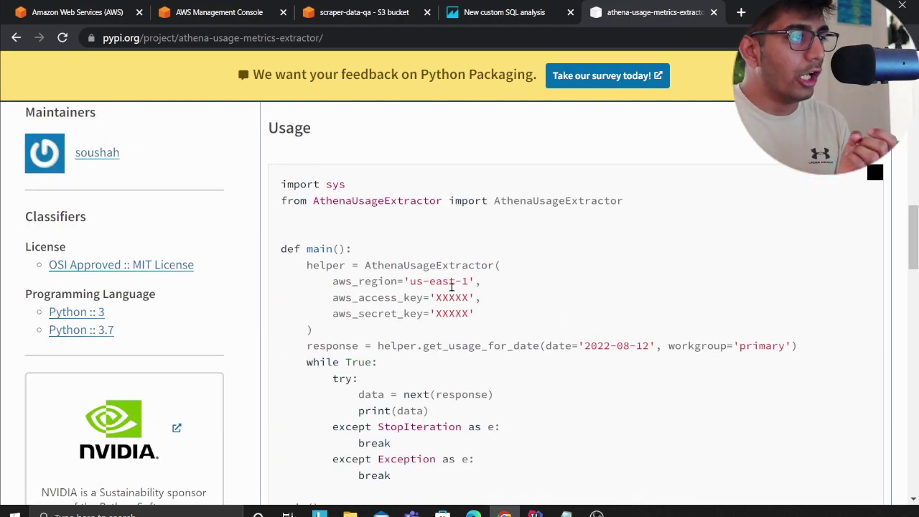
# Highlight the secret key, date 2022-08-12, workgroup 'primary', response variable and exception handling in the example
pyautogui.moveTo(436, 297); pyautogui.dragTo(468, 314)
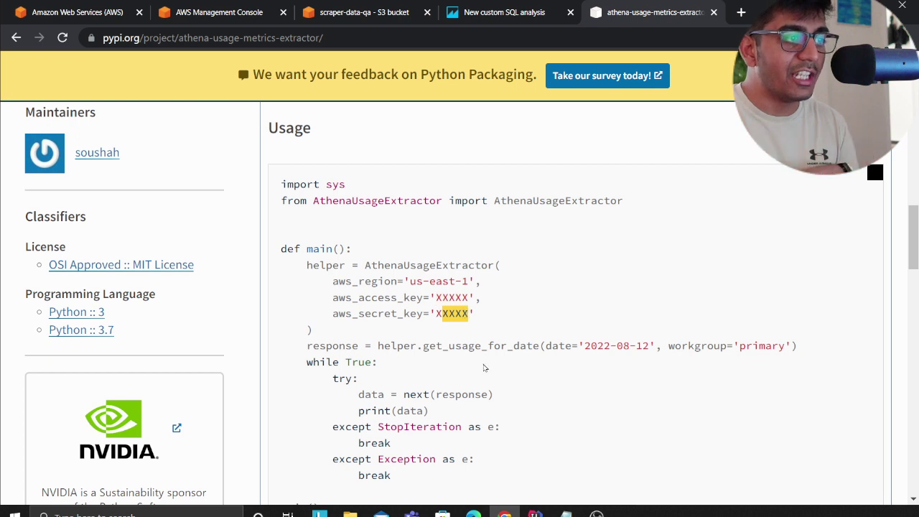
pyautogui.moveTo(584, 345); pyautogui.dragTo(656, 347)
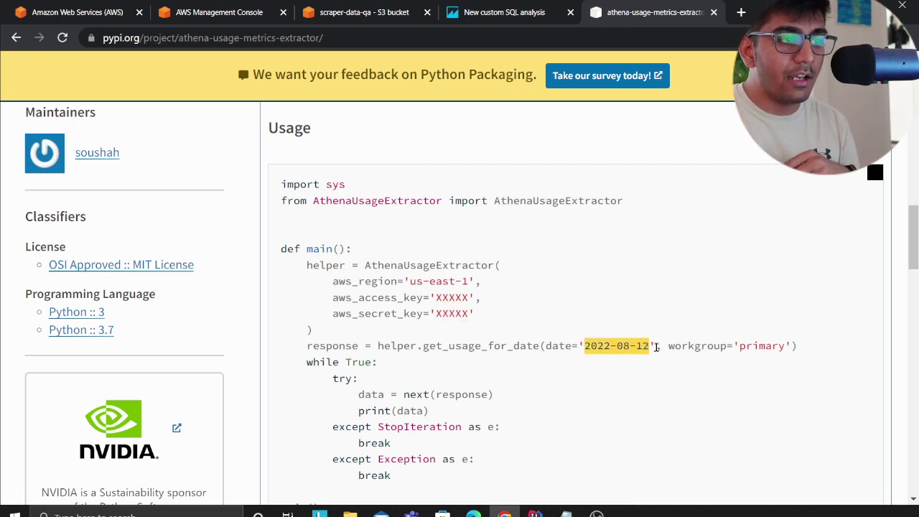
pyautogui.doubleClick(770, 345)
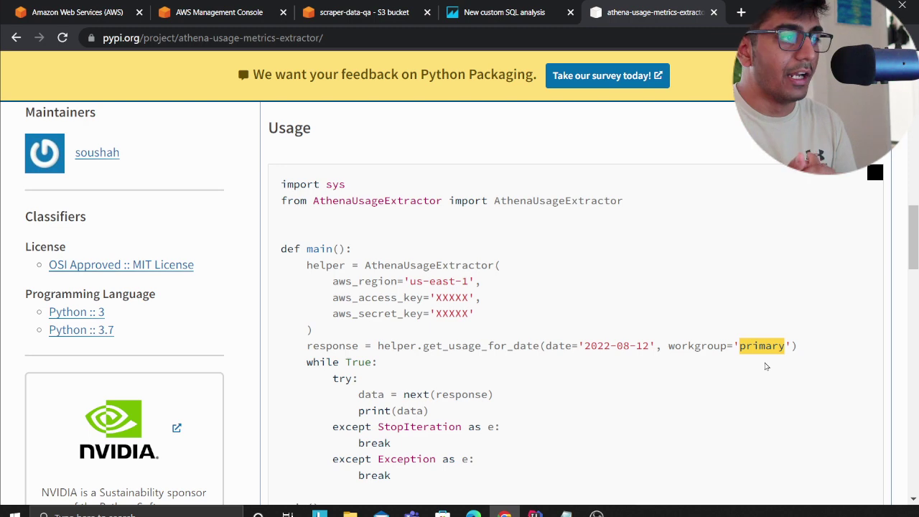
pyautogui.doubleClick(324, 345)
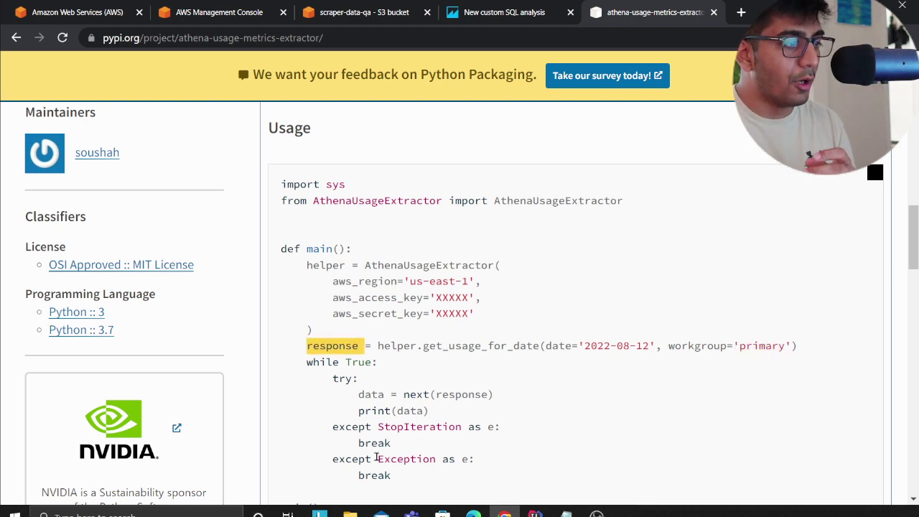
pyautogui.moveTo(401, 479); pyautogui.dragTo(319, 357)
pyautogui.scroll(-2, 319, 357)
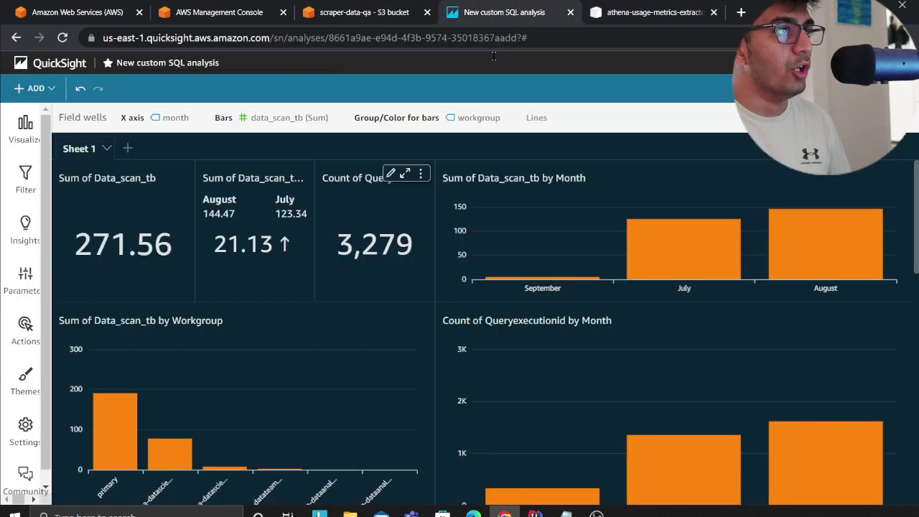
# Back in the QuickSight analysis, select the query count KPI and expand its field wells
pyautogui.click(502, 12)
pyautogui.click(376, 238)
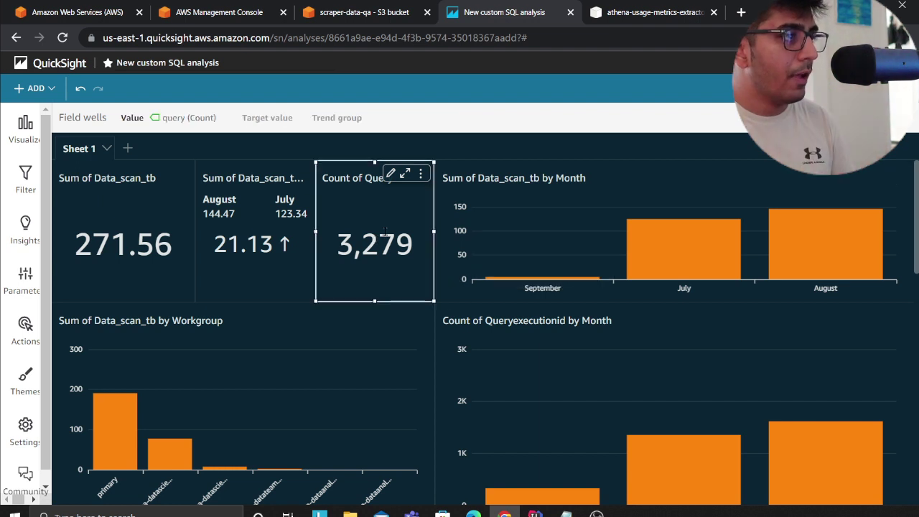
pyautogui.doubleClick(261, 179)
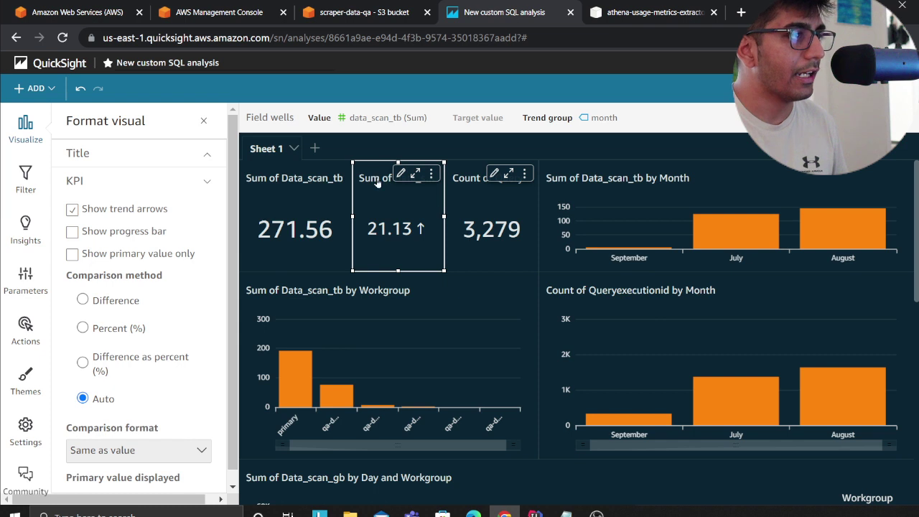
pyautogui.click(351, 125)
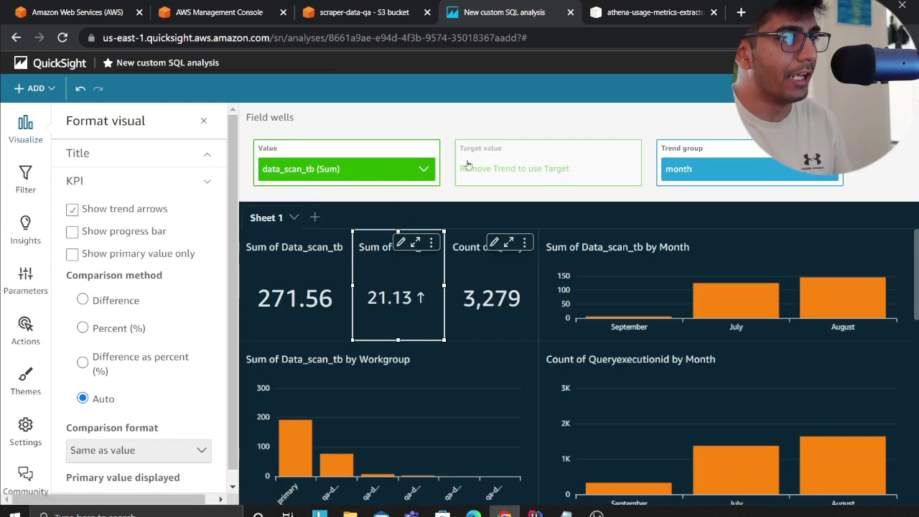
pyautogui.click(476, 245)
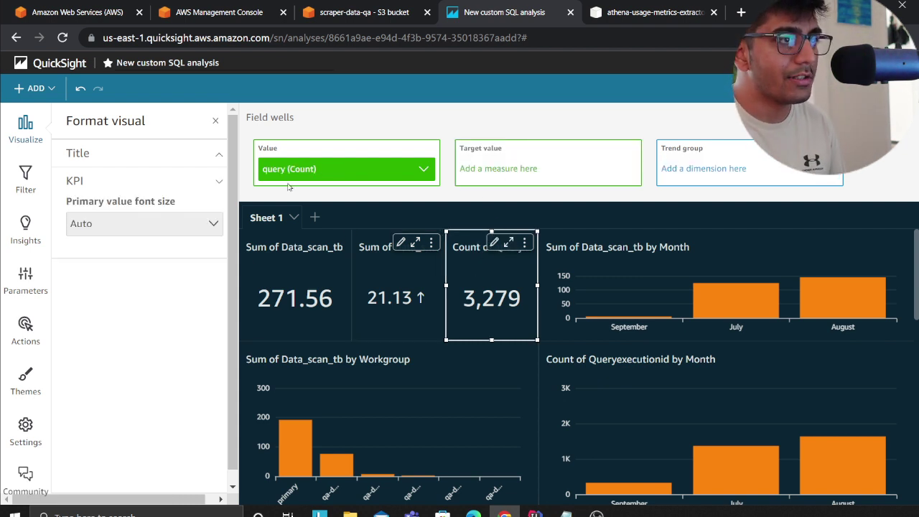
# Search the fields for 'month' and drag it into the query count KPI's Trend group well
pyautogui.click(27, 142)
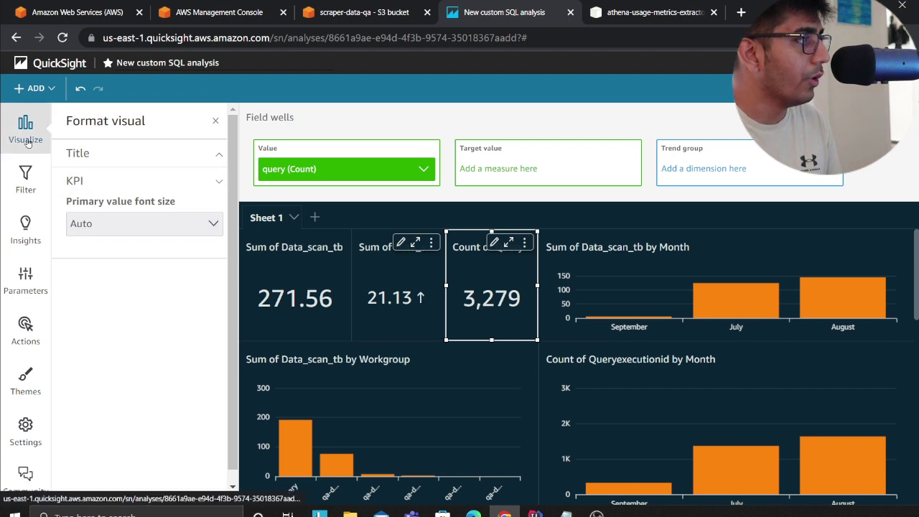
pyautogui.click(101, 184)
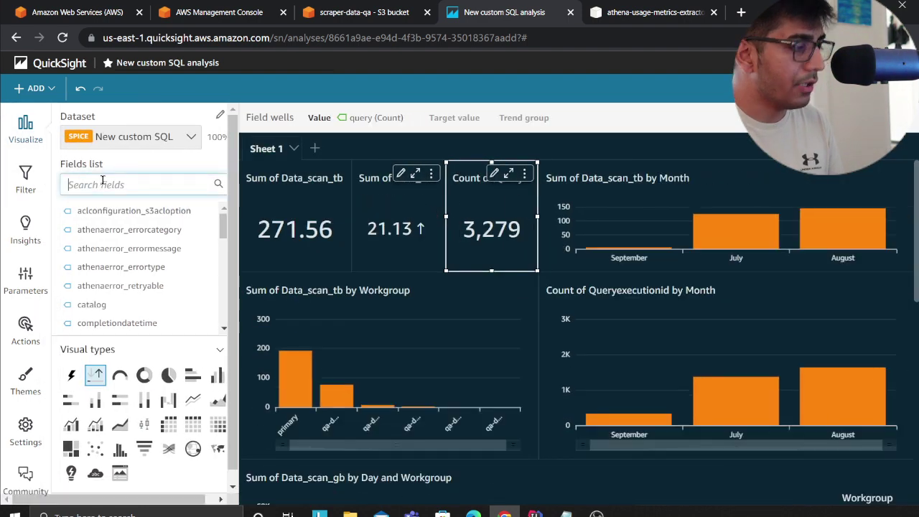
pyautogui.write('month')
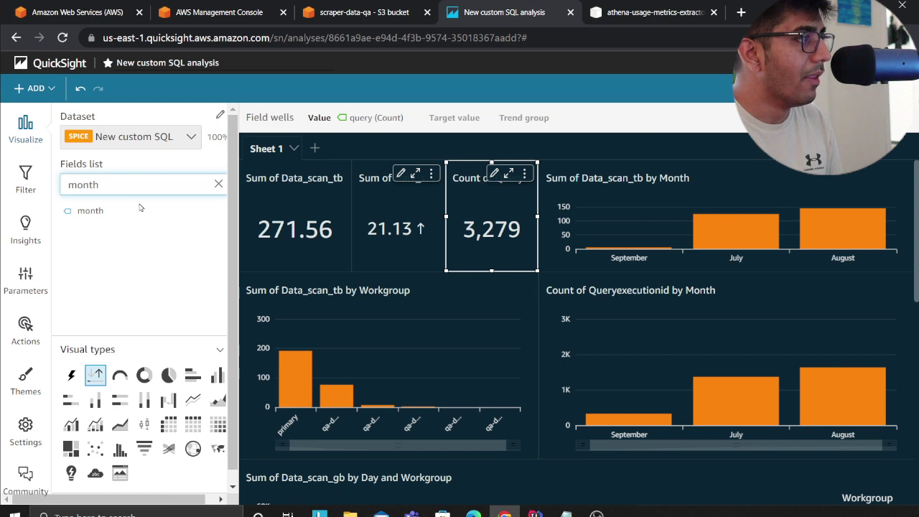
pyautogui.click(382, 119)
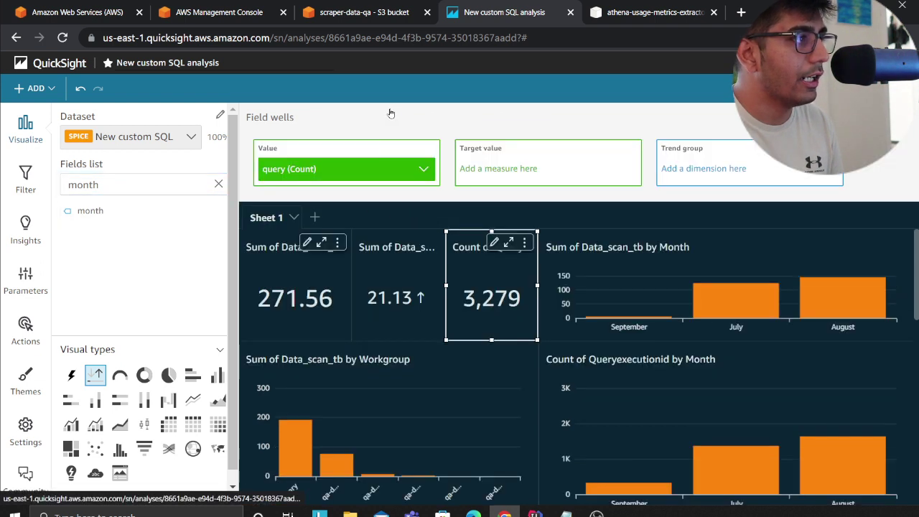
pyautogui.moveTo(87, 211); pyautogui.dragTo(697, 166)
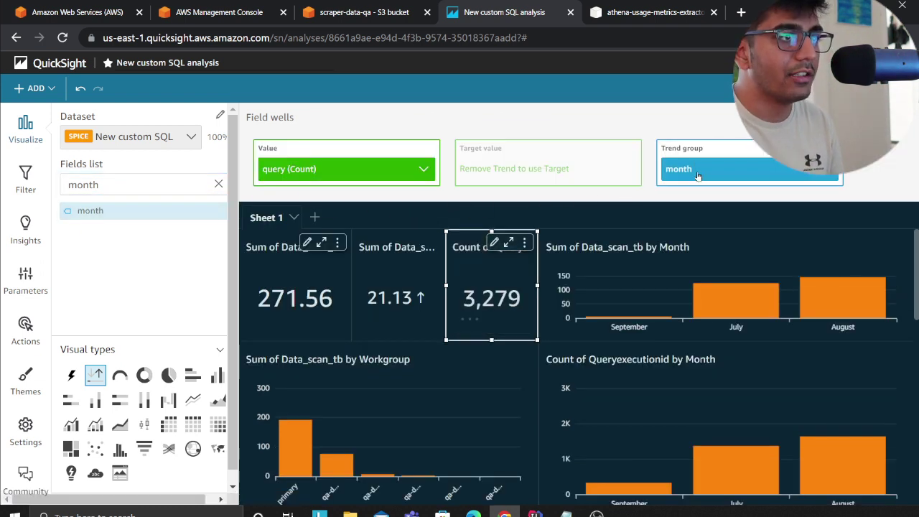
pyautogui.click(26, 128)
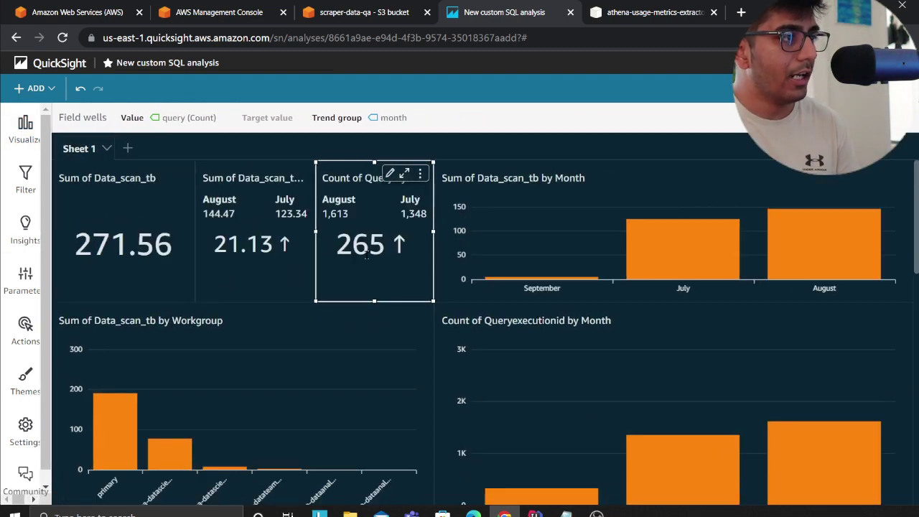